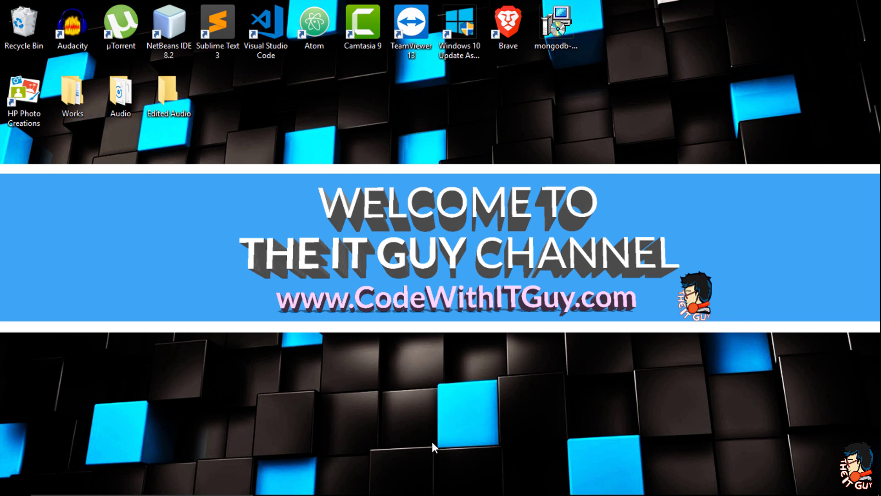
Step: Open mongodb.com in Chrome and show the Community Server 3.6.3 Windows downloads
click(333, 483)
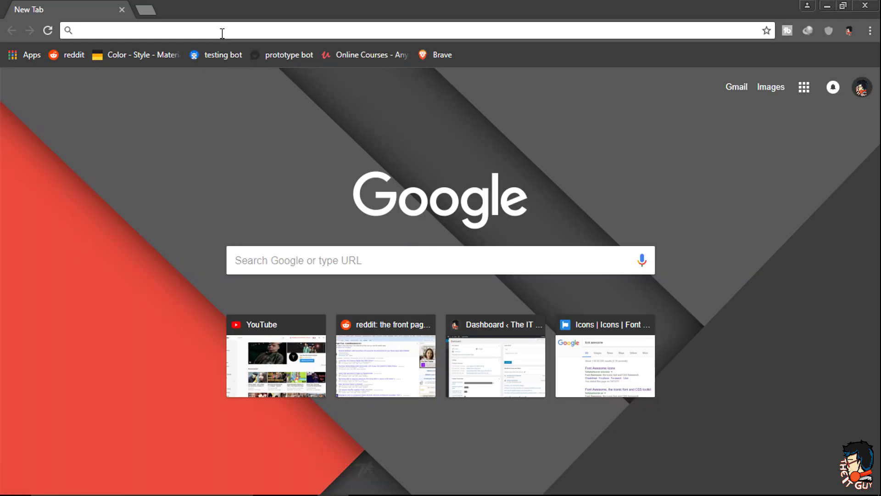
text(mongodb.com)
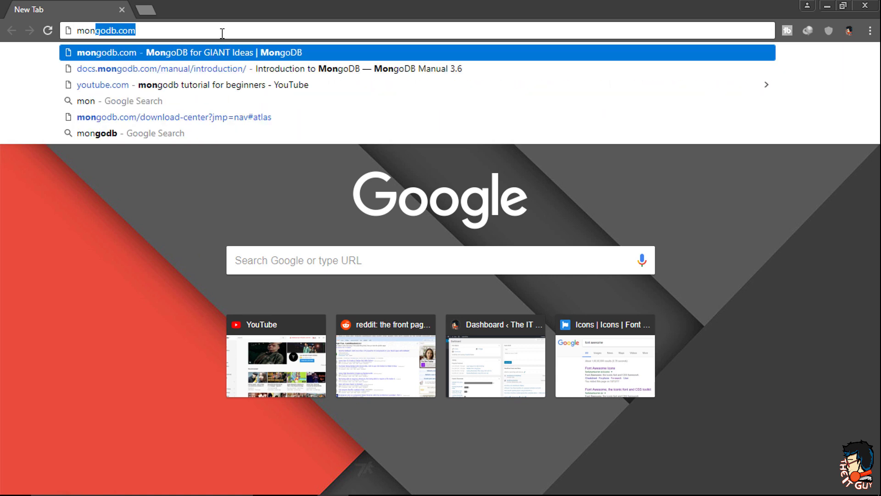
key(Return)
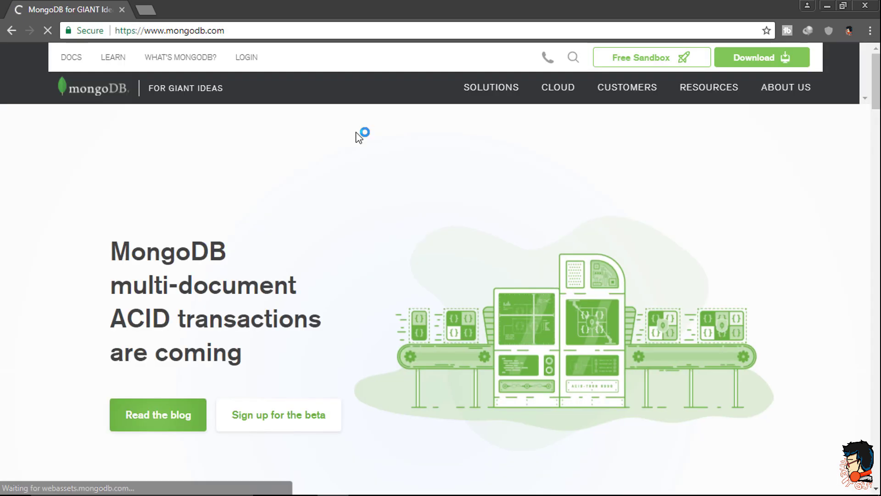
click(763, 57)
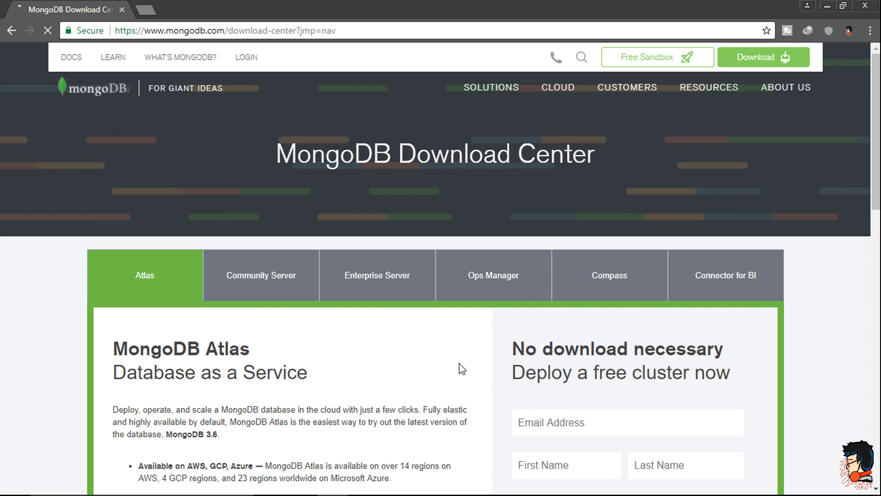
click(303, 276)
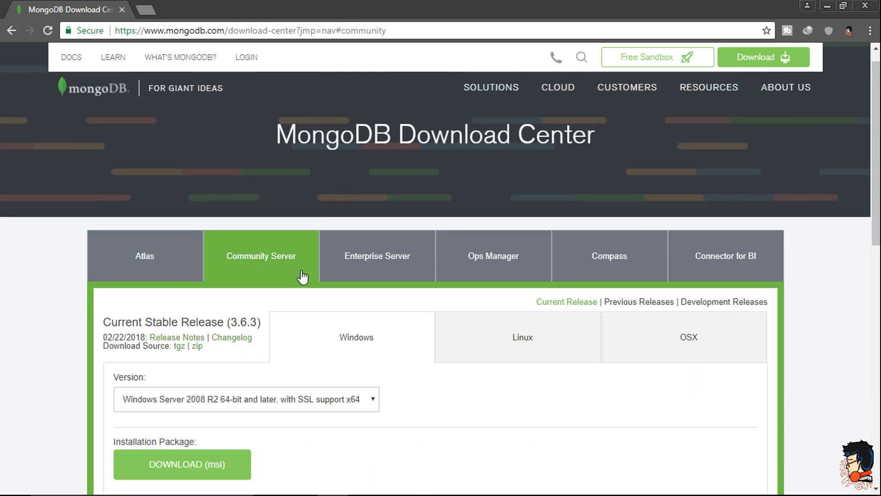
scroll(388, 366, down, 2)
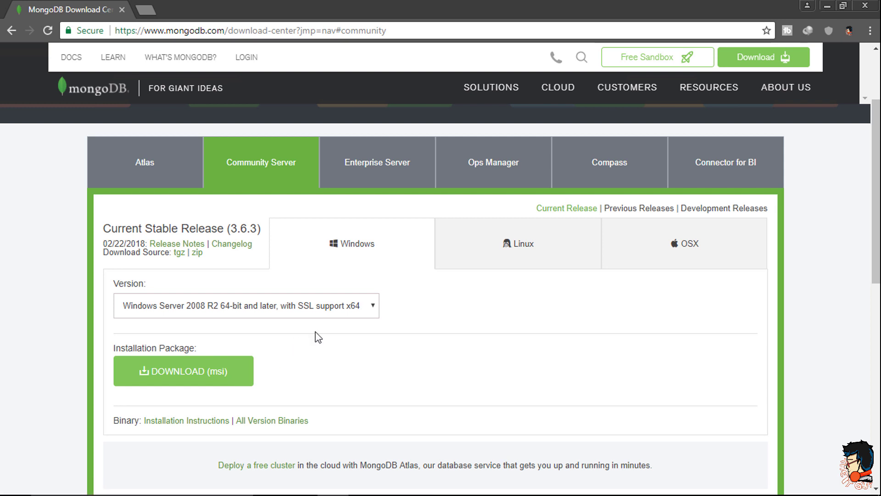
Step: Launch the desktop MongoDB 3.6.2 MSI installer and accept its license agreement
click(828, 5)
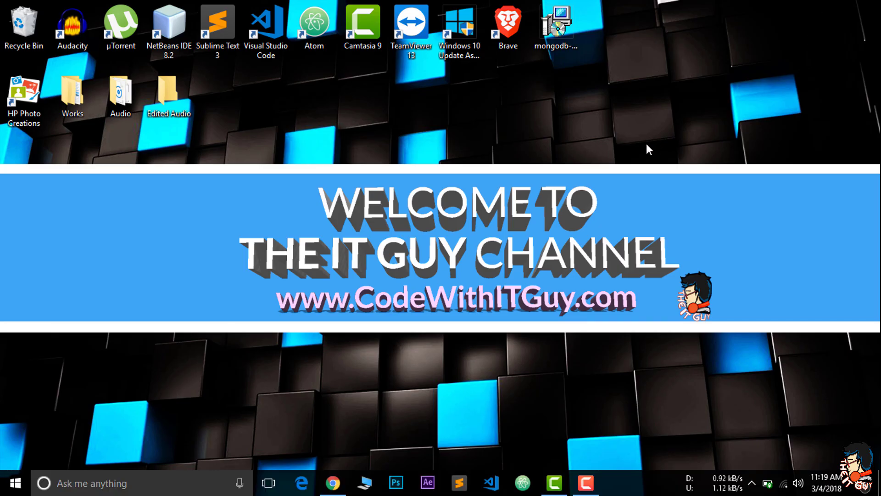
double_click(561, 34)
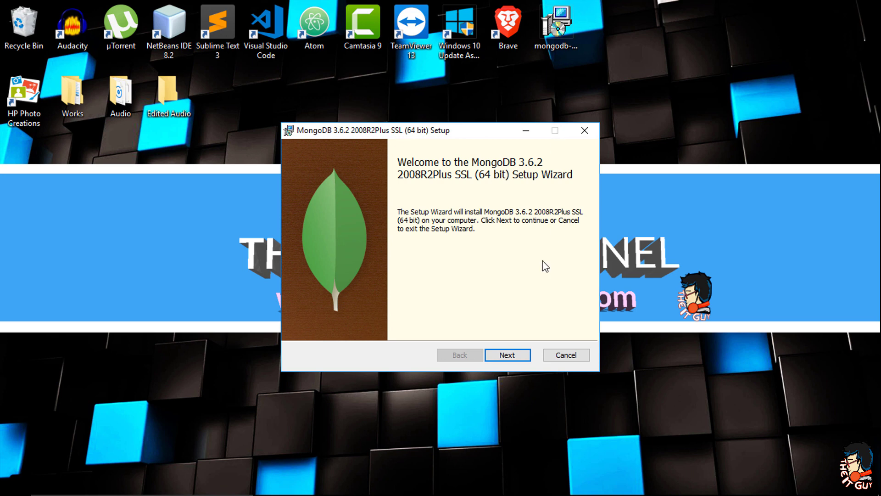
click(509, 355)
click(401, 327)
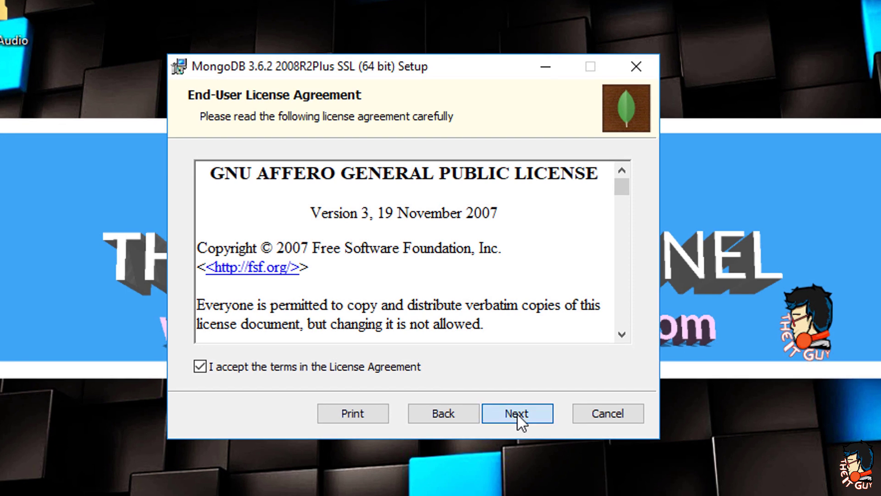
click(517, 414)
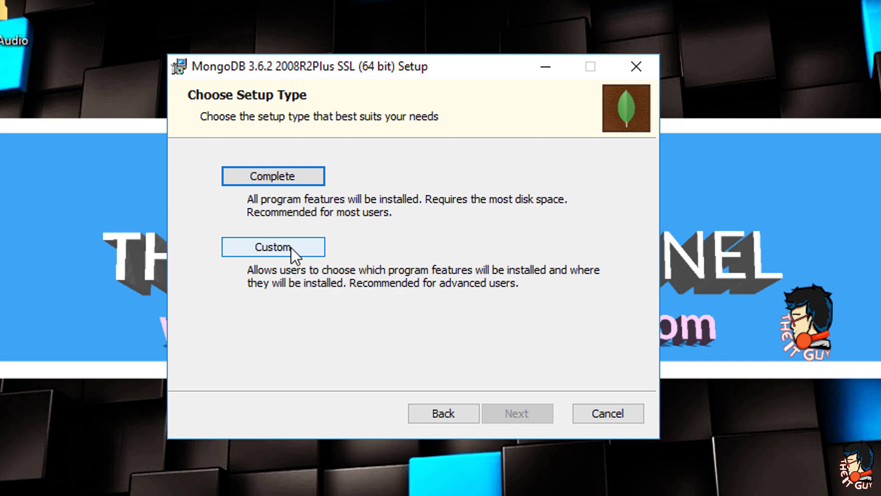
Step: Choose Custom setup and make a new C:\mongodb folder the install location
click(291, 249)
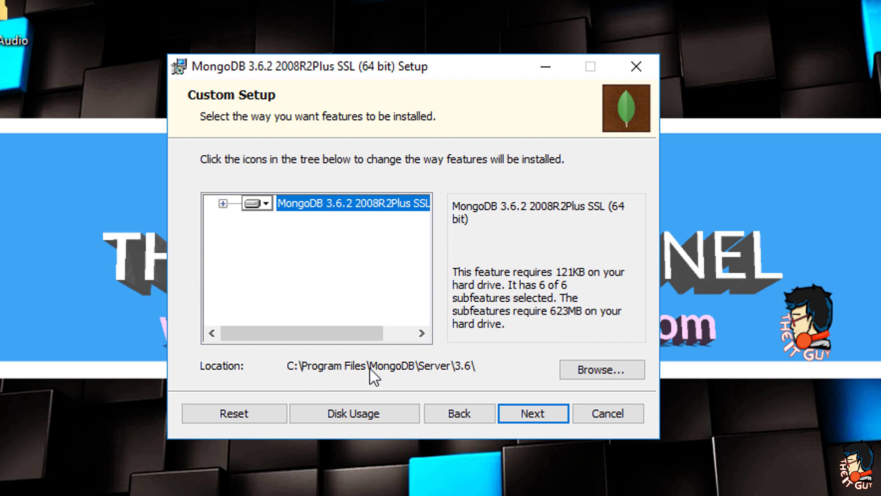
click(591, 370)
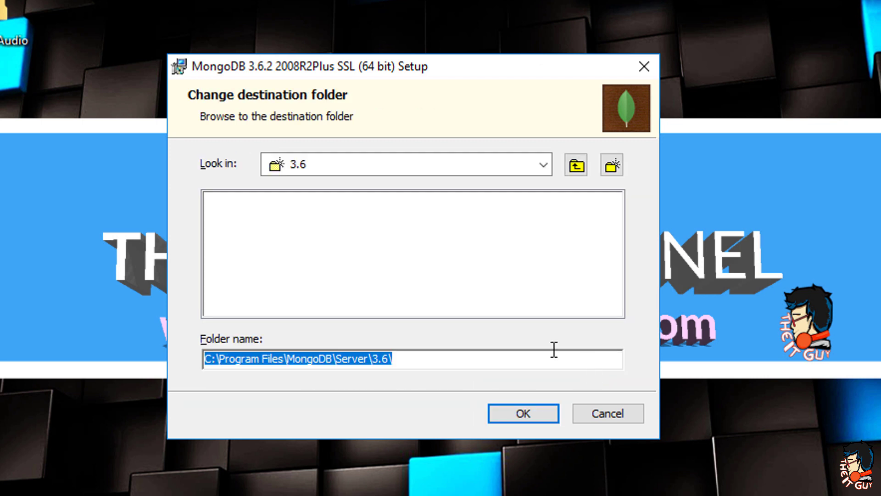
click(577, 166)
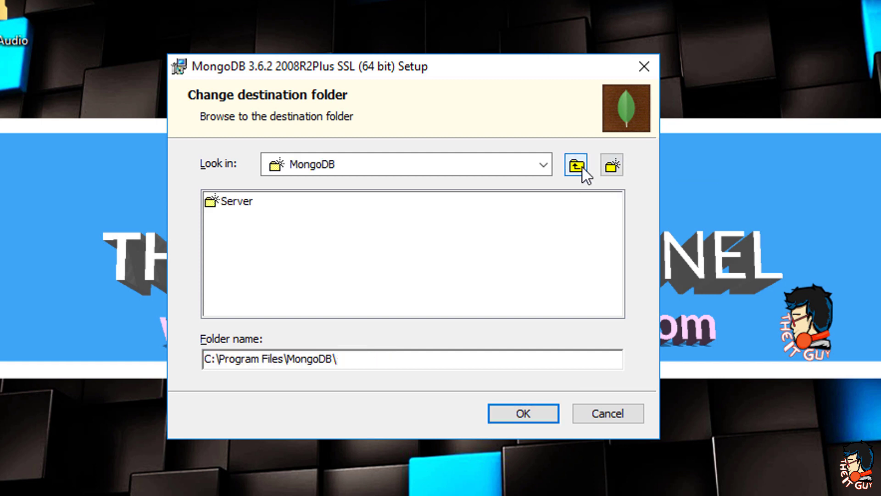
click(576, 165)
click(577, 166)
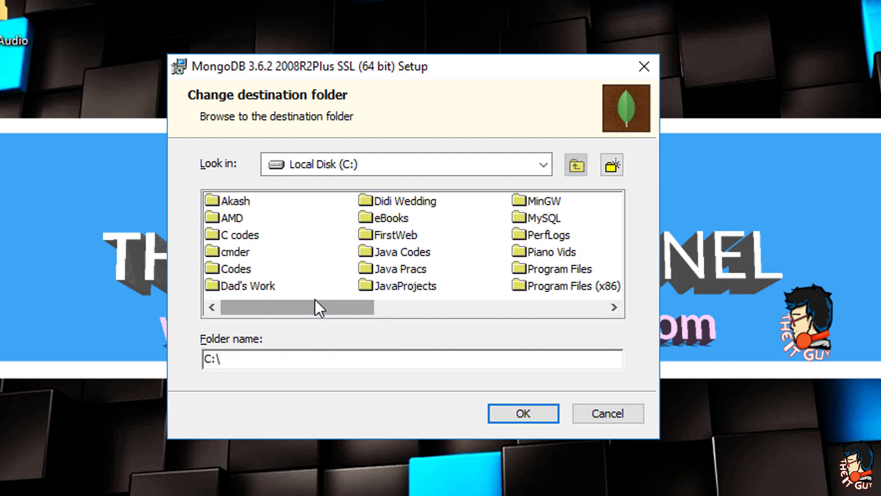
drag(313, 307, 544, 307)
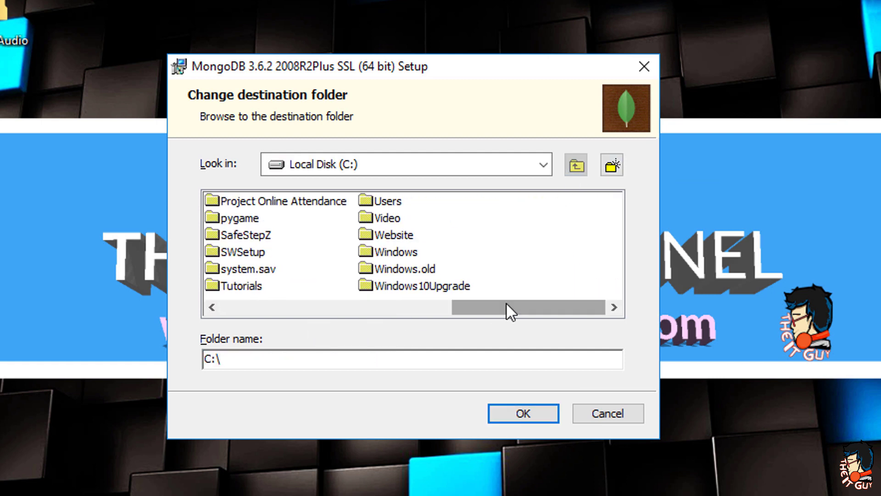
click(612, 165)
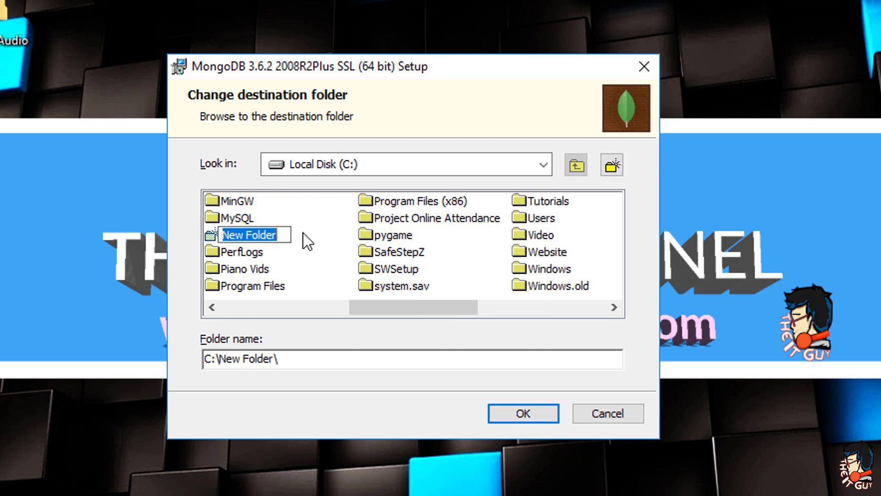
text(mongodb)
key(Return)
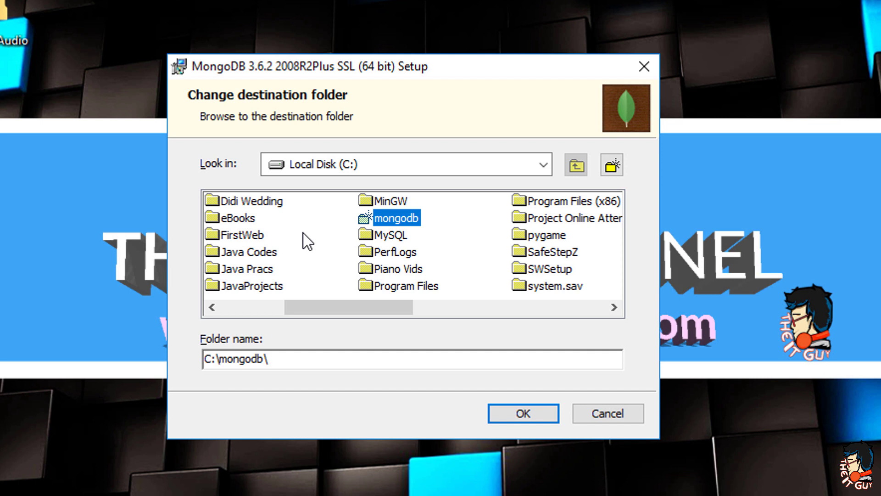
click(507, 409)
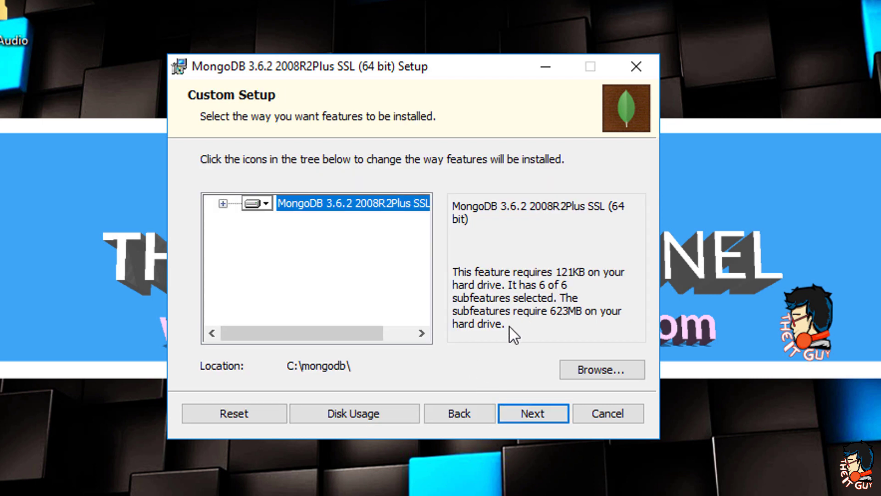
Step: Move past the Compass page and install MongoDB 3.6.2 without Compass
click(528, 408)
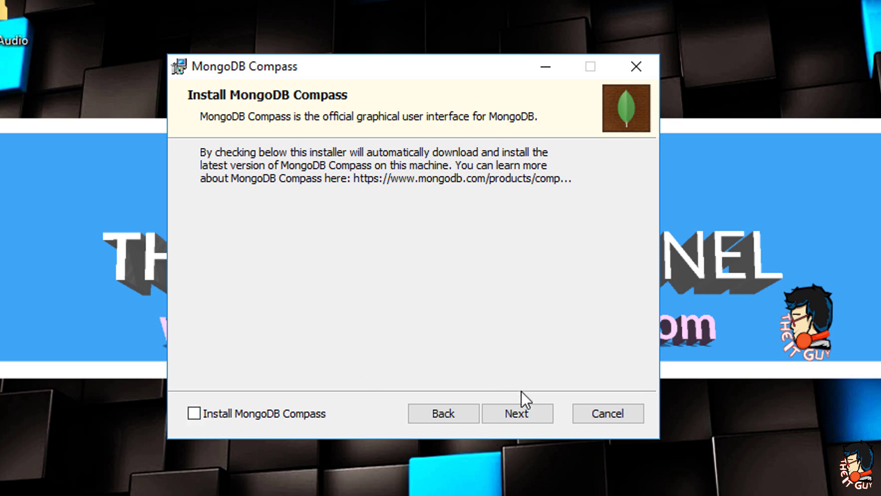
click(517, 412)
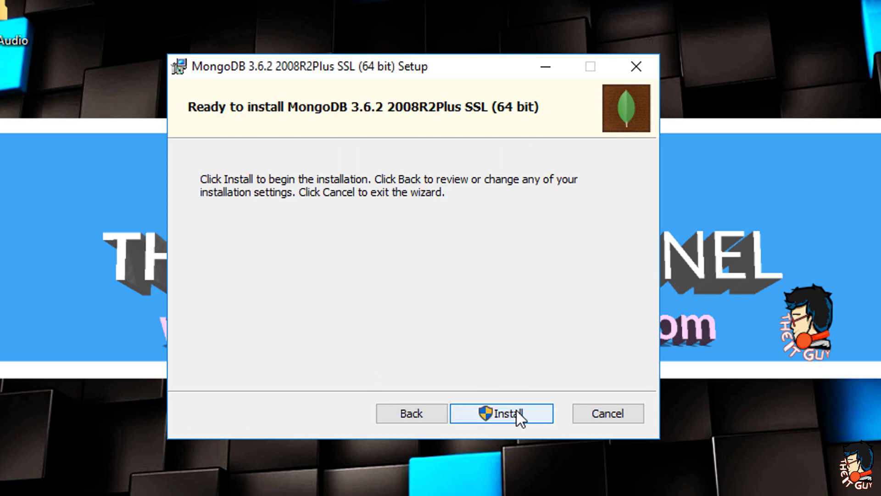
click(517, 412)
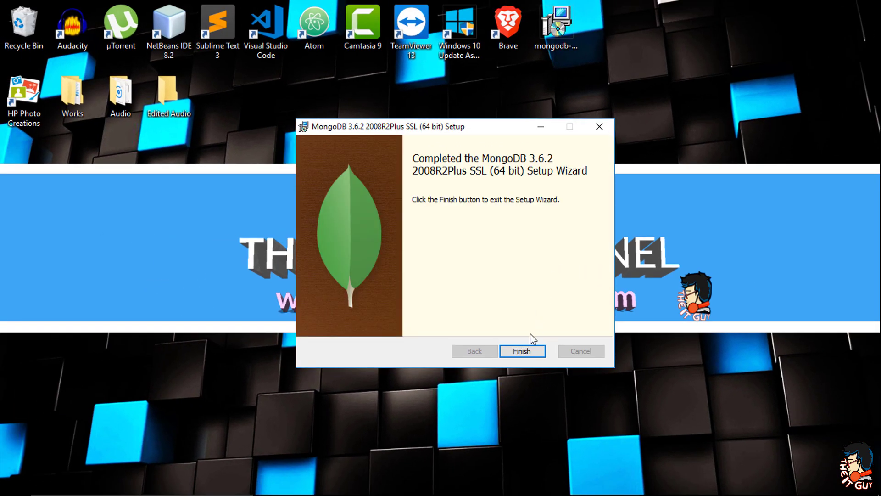
Step: Close the finished wizard, delete the installer, and create a data folder in C:\mongodb
click(521, 351)
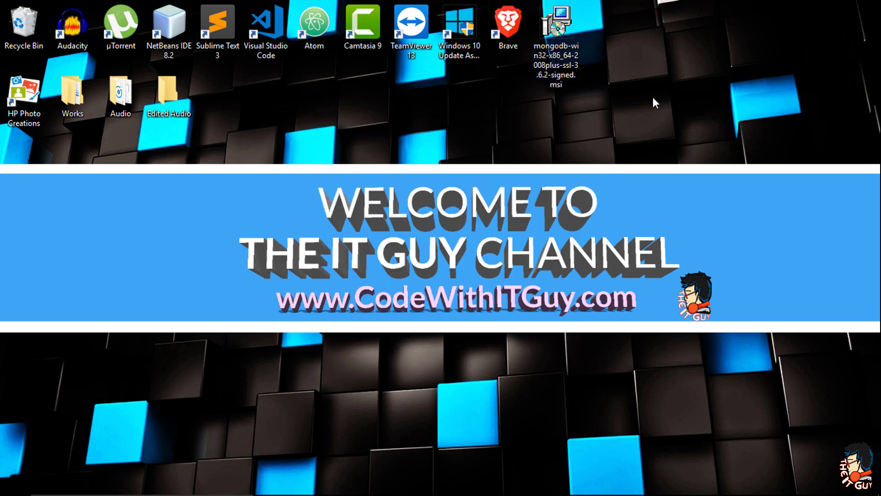
key(Delete)
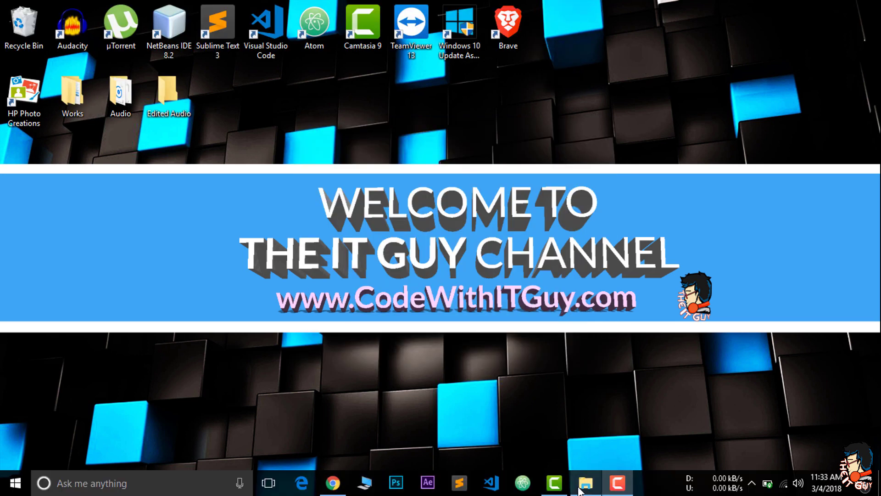
click(585, 483)
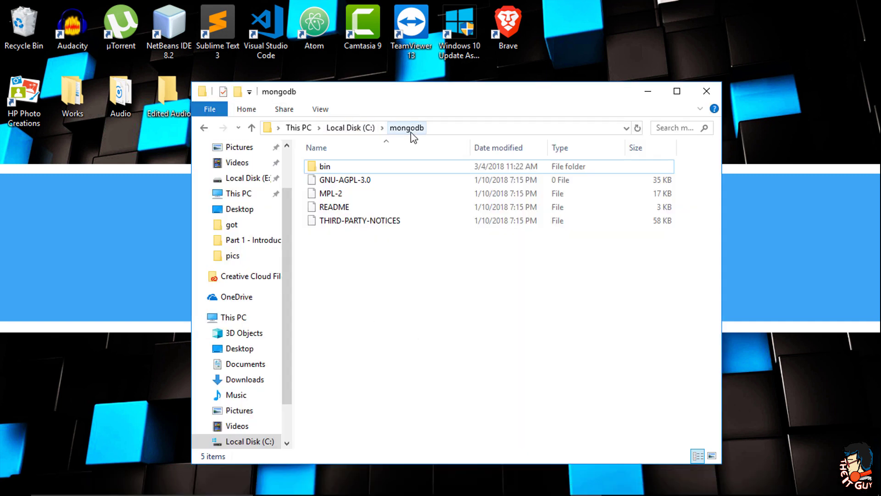
right_click(359, 258)
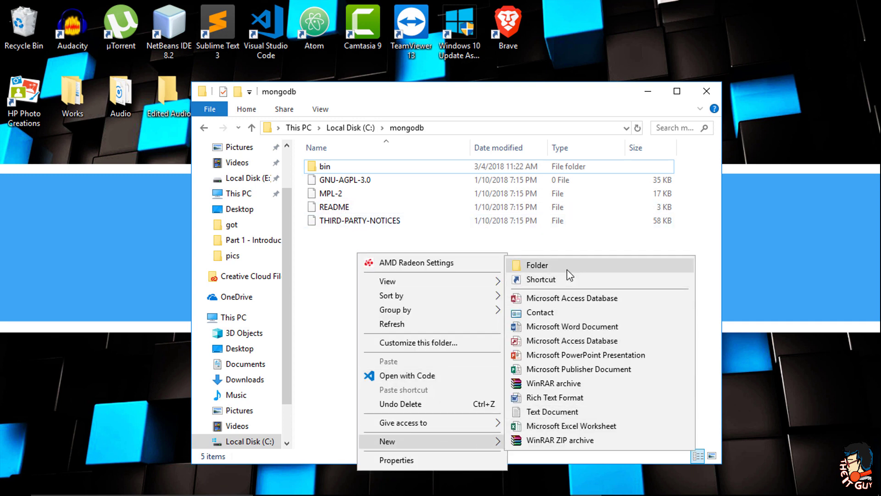
click(567, 270)
text(data)
key(Return)
Step: Add a log folder in C:\mongodb and a db folder inside data
right_click(465, 273)
mouse_move(437, 441)
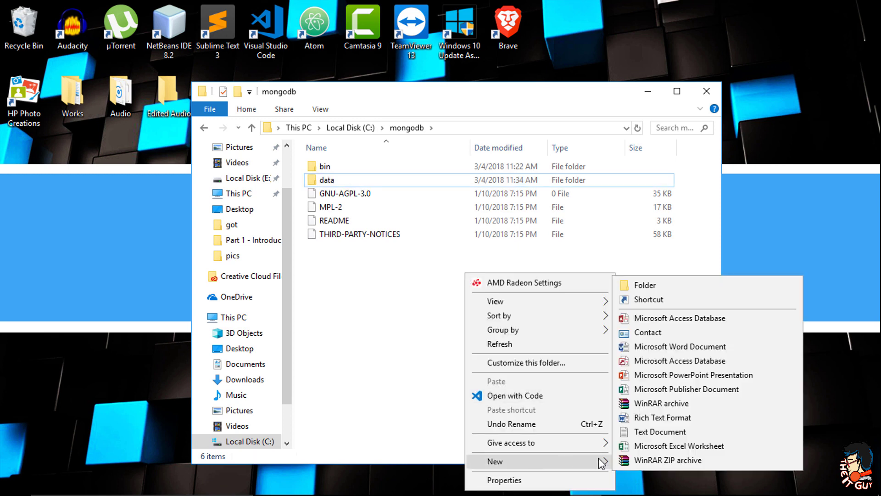
click(696, 284)
text(log)
key(Return)
double_click(401, 181)
right_click(391, 194)
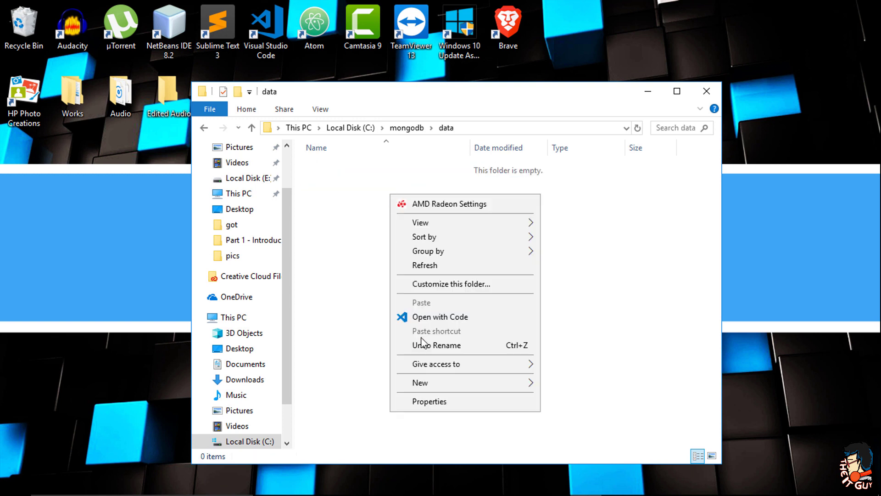
click(571, 207)
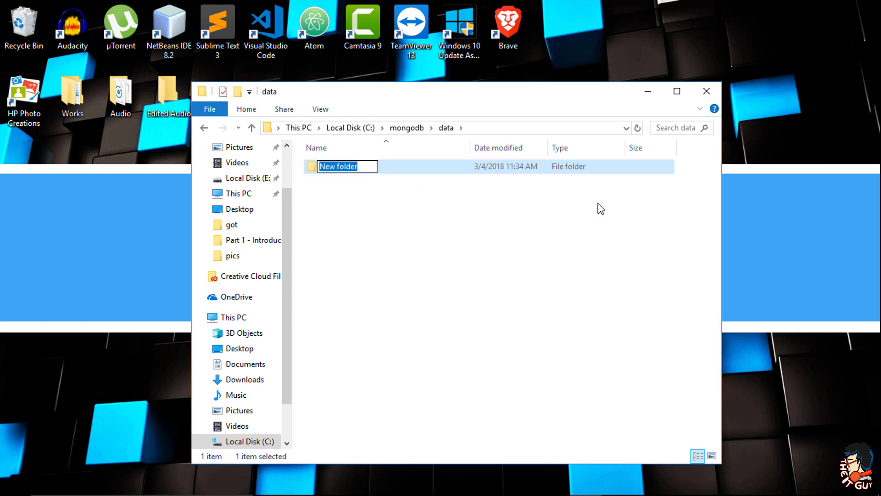
text(db)
key(Return)
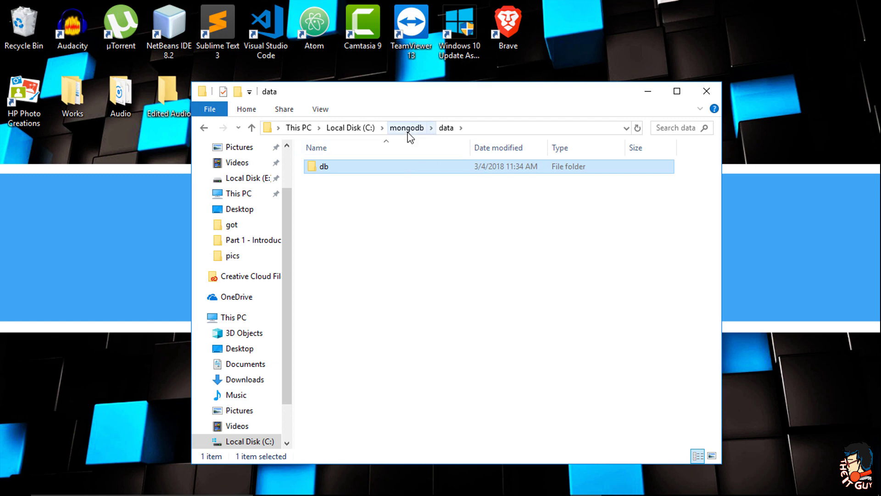
click(407, 128)
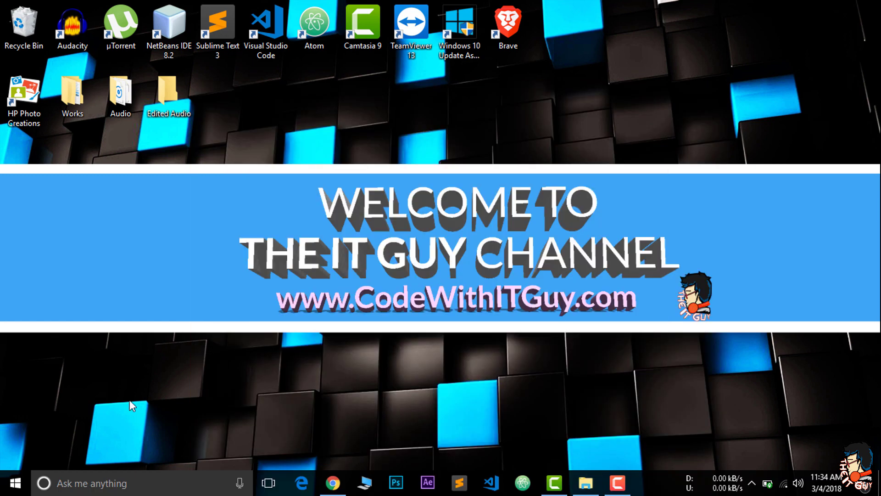
Step: Launch Command Prompt as administrator from a Start search for cmd
click(16, 482)
text(cmd)
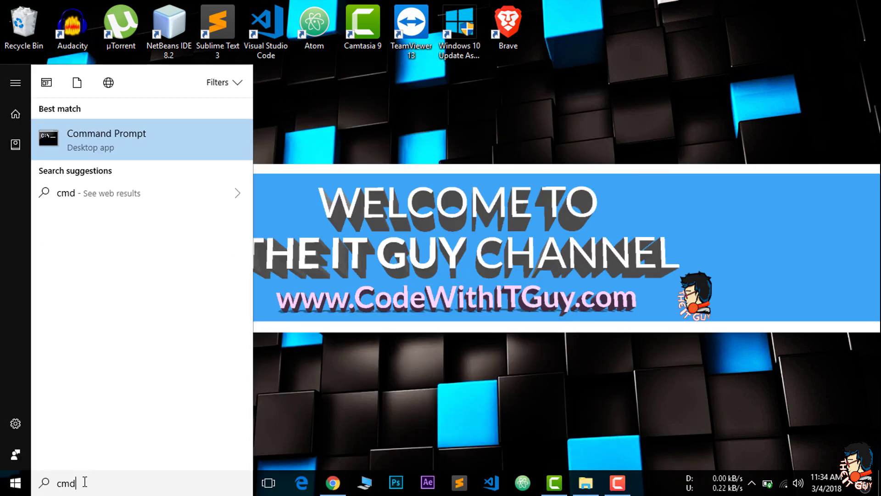
right_click(141, 148)
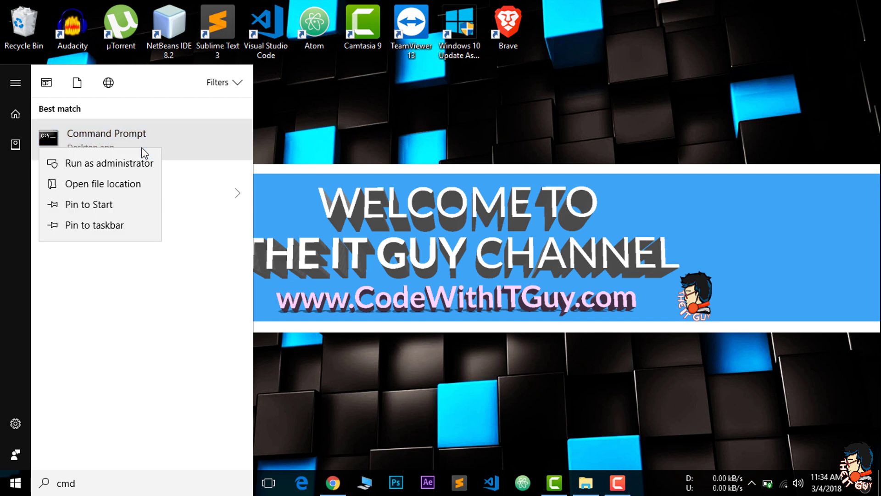
click(109, 164)
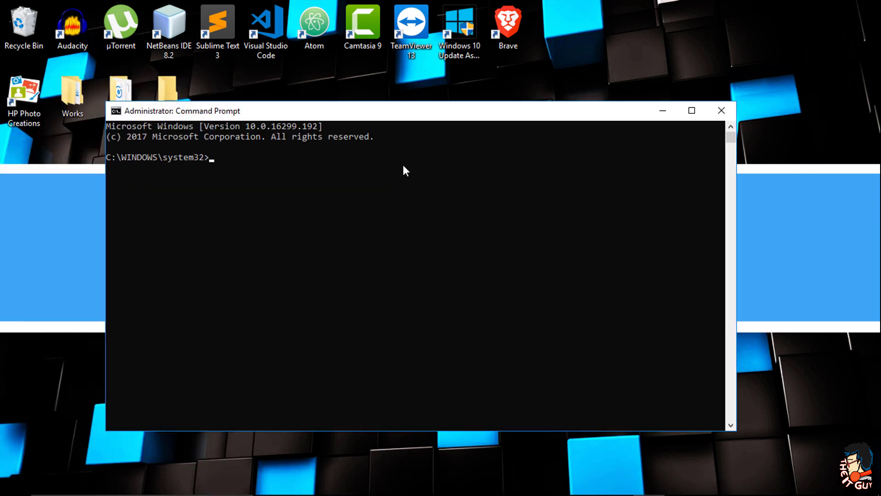
text(cd ..)
Step: Change directory from system32 to C:\mongodb\bin with cd .., cd .., cd mongodb, cd bin
key(Return)
text(cd ..)
key(Return)
text(cd mongodb)
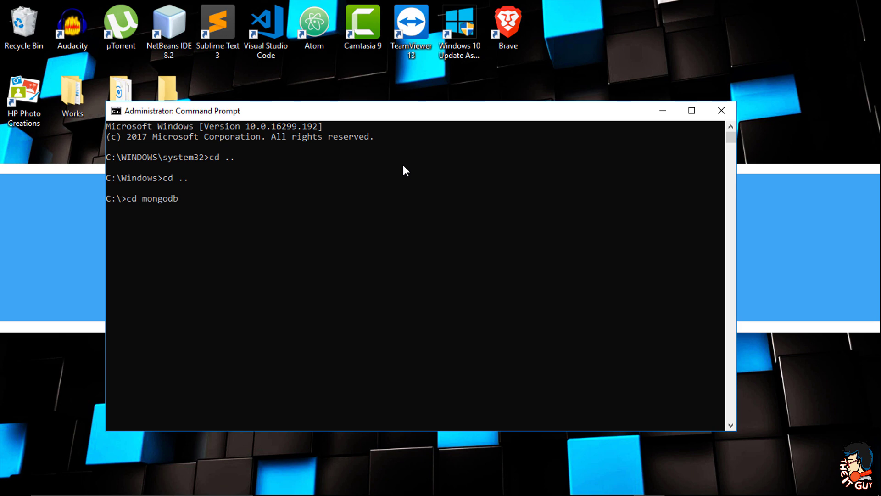
key(Return)
text(cd bin)
key(Return)
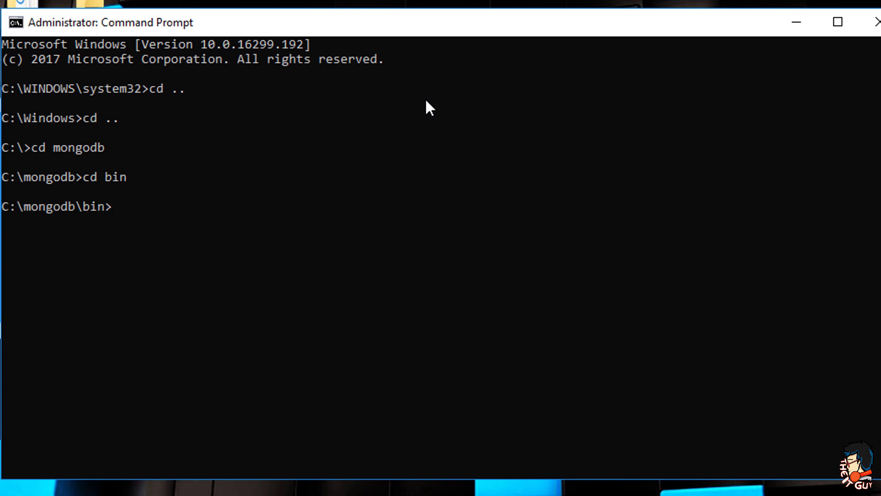
text(mongod )
text(--directoryperdb)
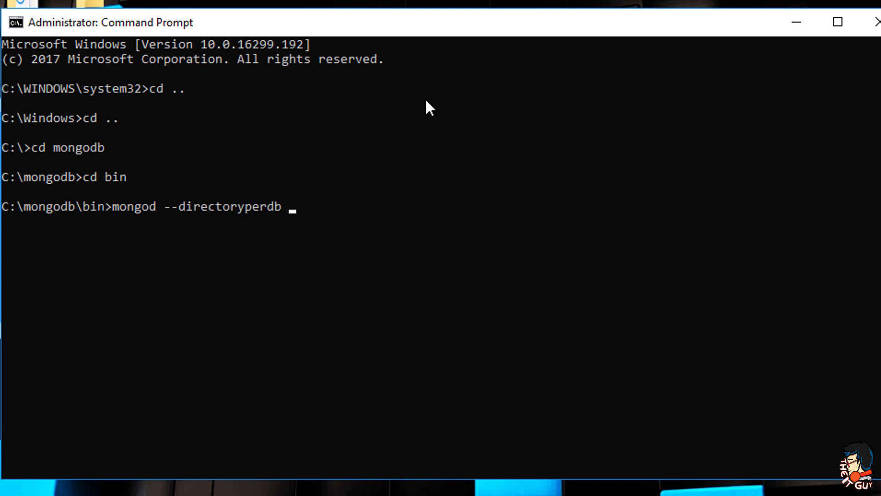
text( --dbpath)
text( C:\mongodb\)
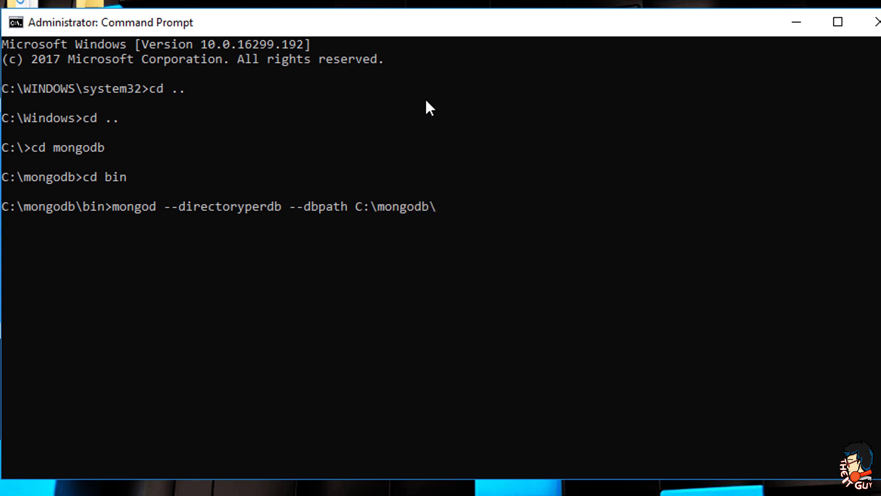
text(data\)
text(db)
text( --logpath C:\)
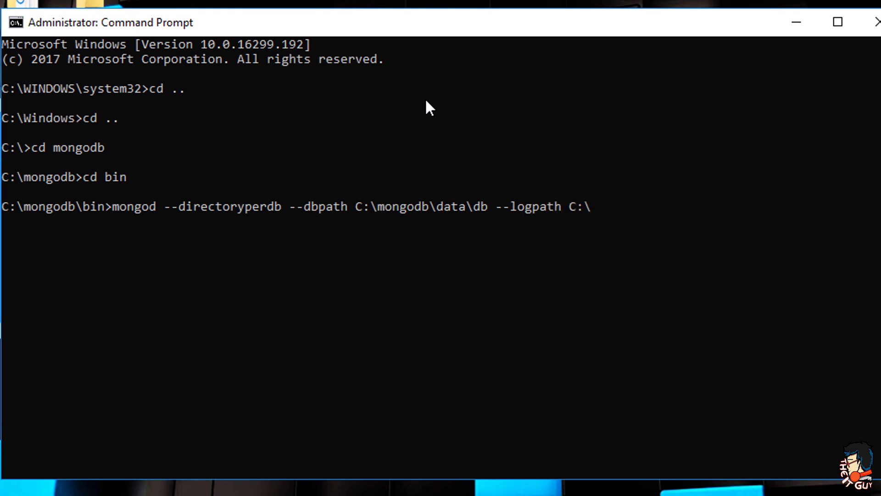
text(mongodb\)
text(log\)
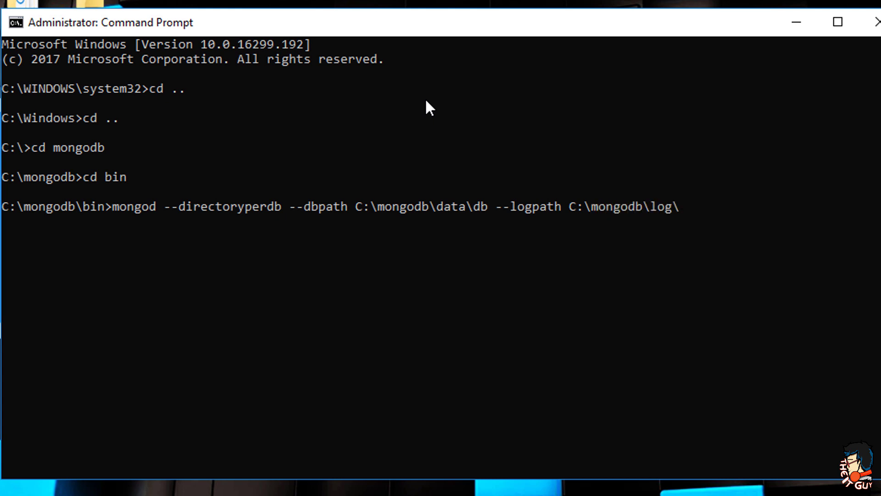
text(mo)
text(ngo.log)
text(--logappend)
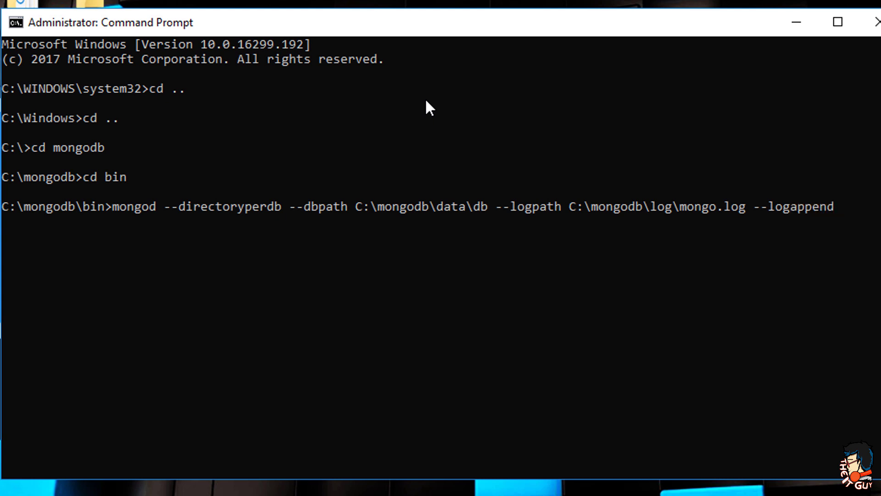
text( --install)
Step: Run mongod --install with logpath C:\mongodb\log\mongo.log and --logappend
key(Return)
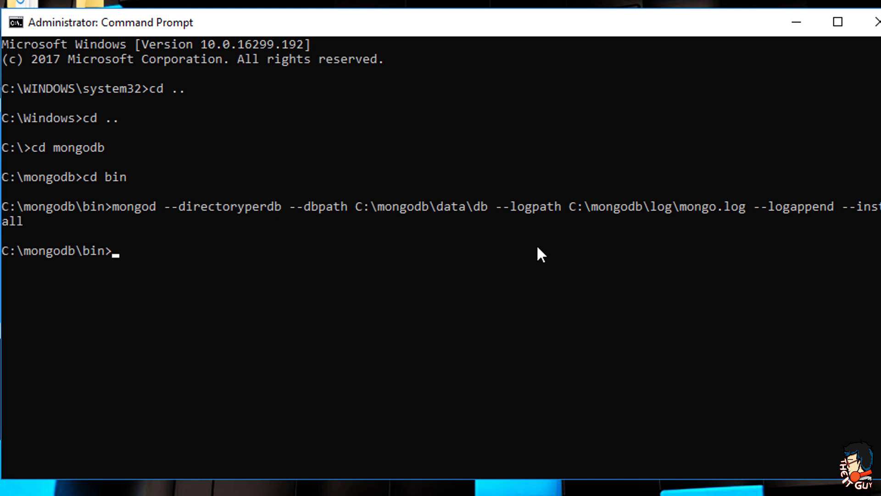
text(mongod )
text(--help)
Step: Run mongod --help and scroll through the printed options list
key(Return)
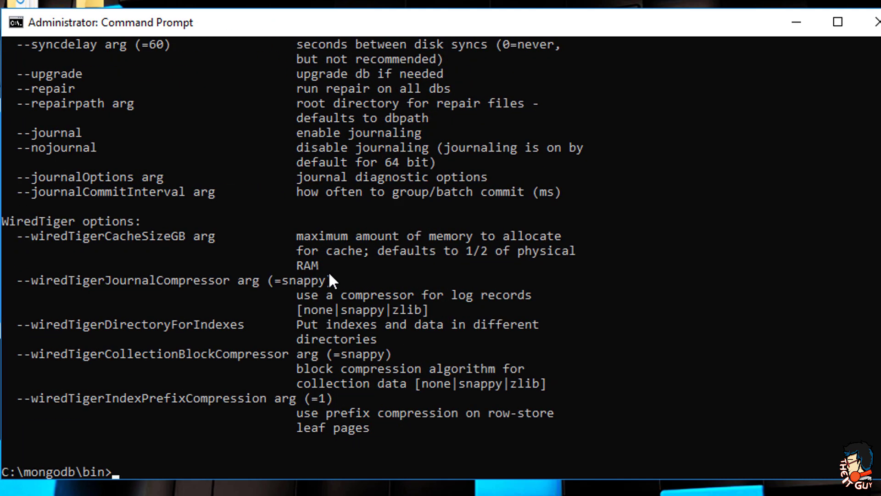
scroll(329, 271, up, 8)
scroll(329, 270, up, 8)
scroll(329, 271, up, 8)
scroll(329, 271, up, 8)
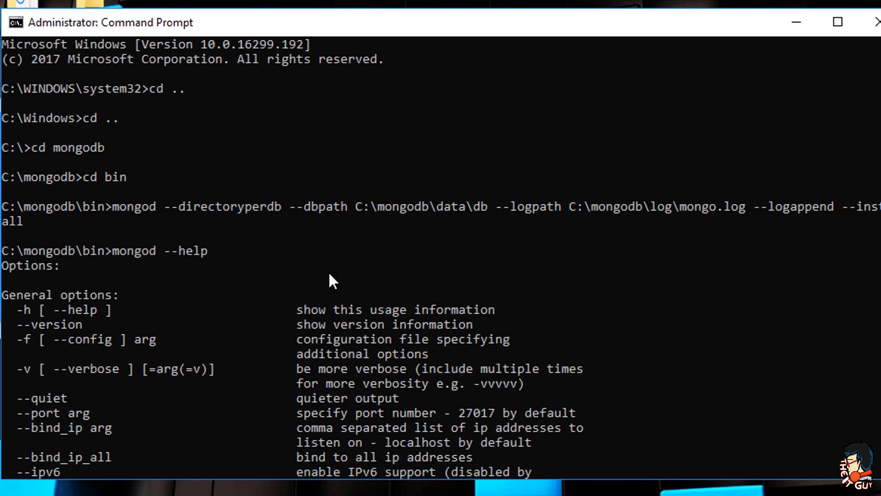
scroll(328, 271, down, 3)
scroll(329, 270, down, 10)
scroll(329, 271, down, 8)
scroll(329, 270, down, 8)
scroll(328, 271, down, 8)
scroll(329, 271, down, 3)
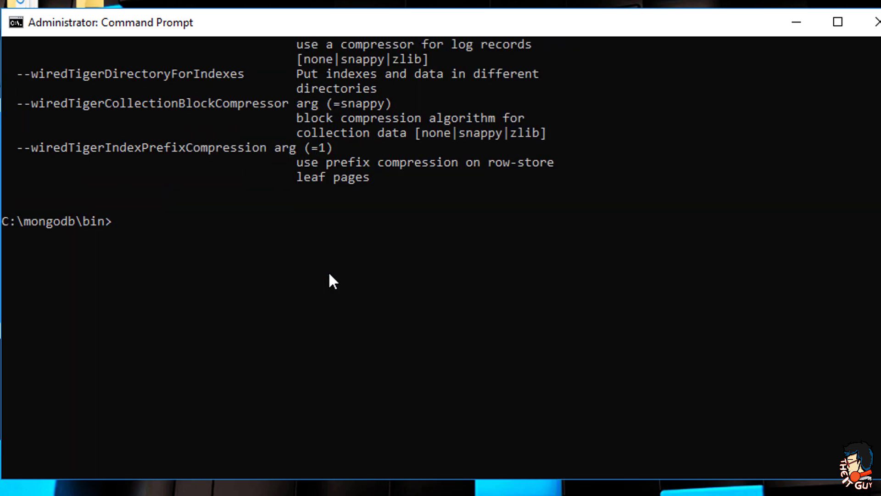
scroll(329, 271, down, 1)
scroll(329, 271, up, 1)
text(net start)
text( MongoDB)
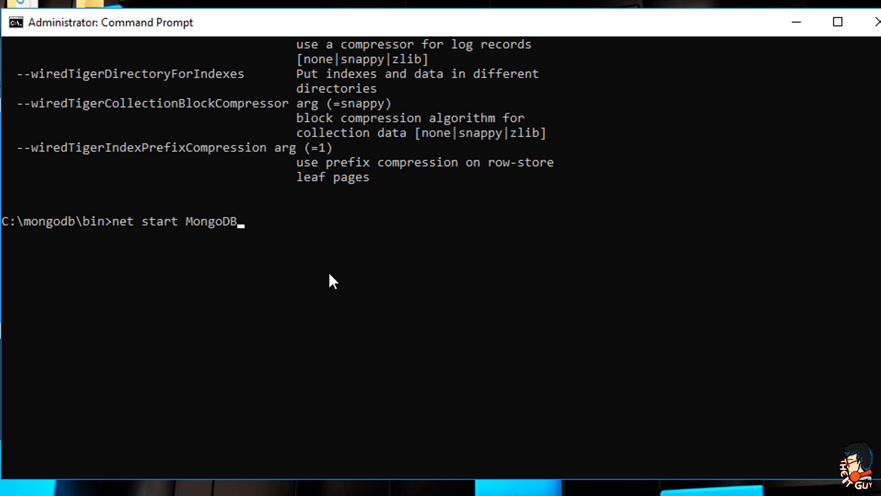
Step: Run net start MongoDB and confirm the service started successfully
key(Return)
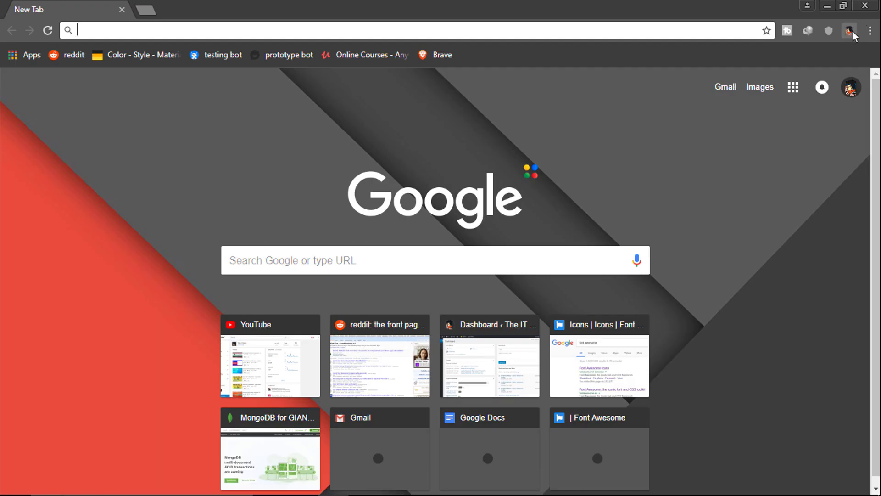
Step: Open The IT Guy's YouTube channel from the IT Guy Launcher extension
click(851, 31)
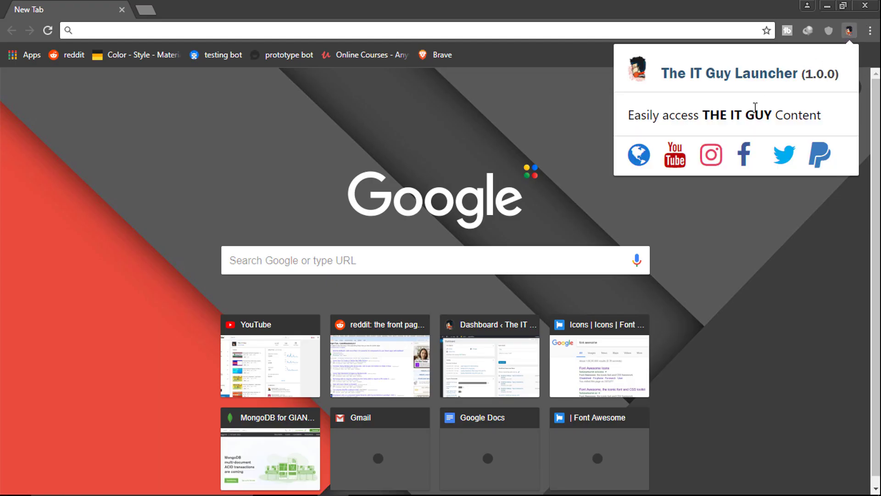
click(675, 155)
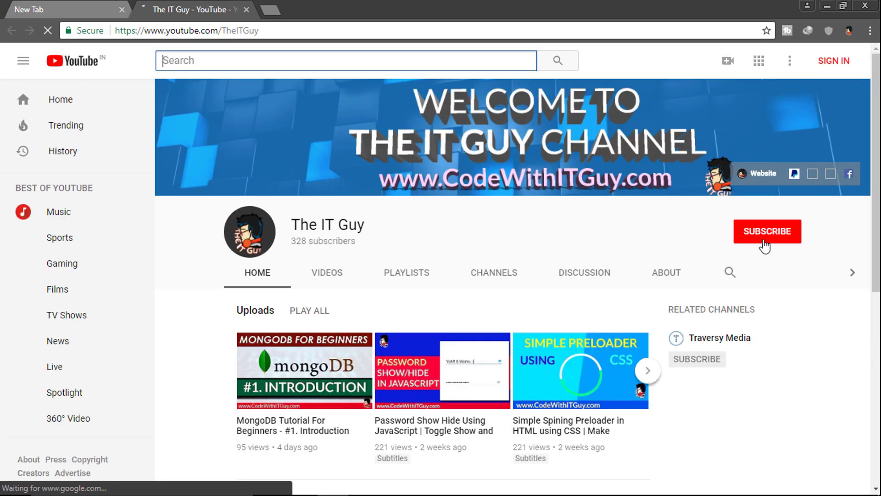